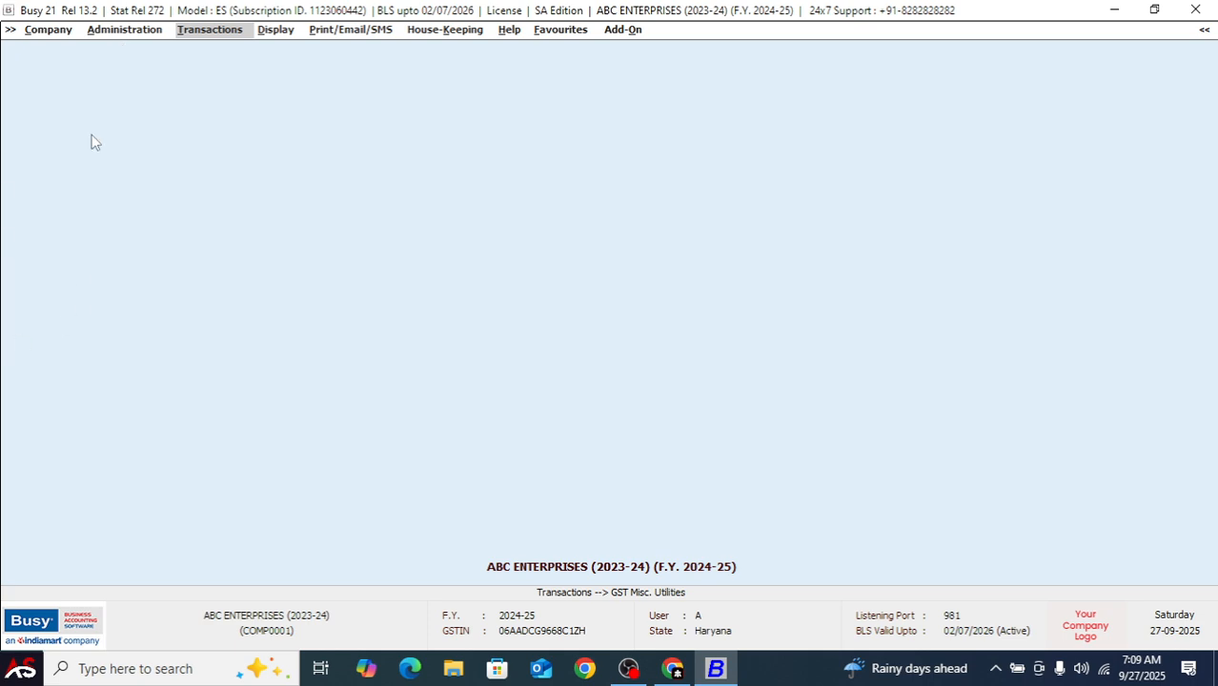
Start a new item master named ADHESIVE, assign it to the General group, and leave its notes empty
click(134, 32)
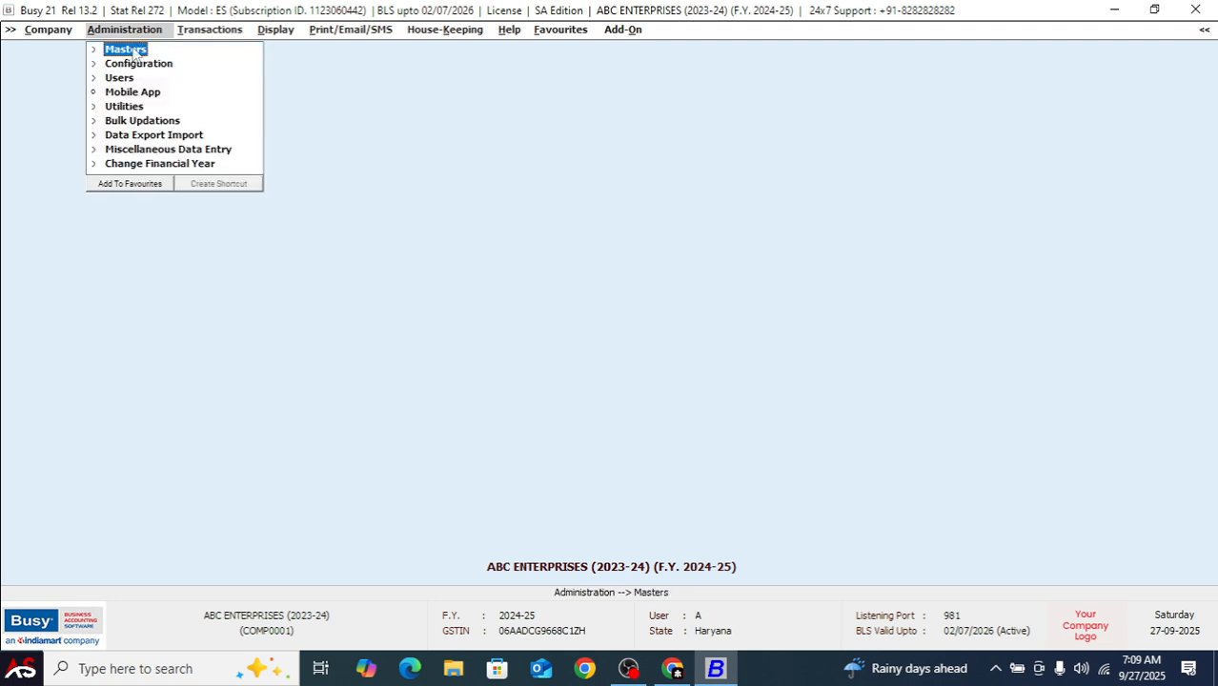
click(132, 52)
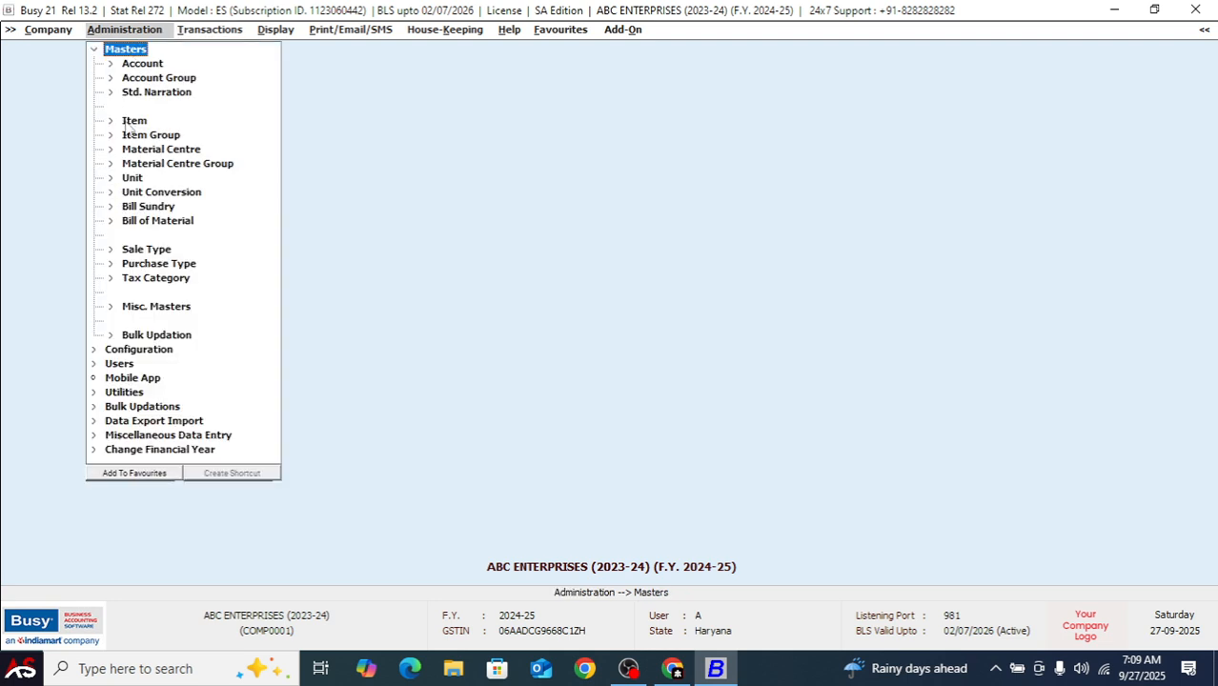
click(132, 121)
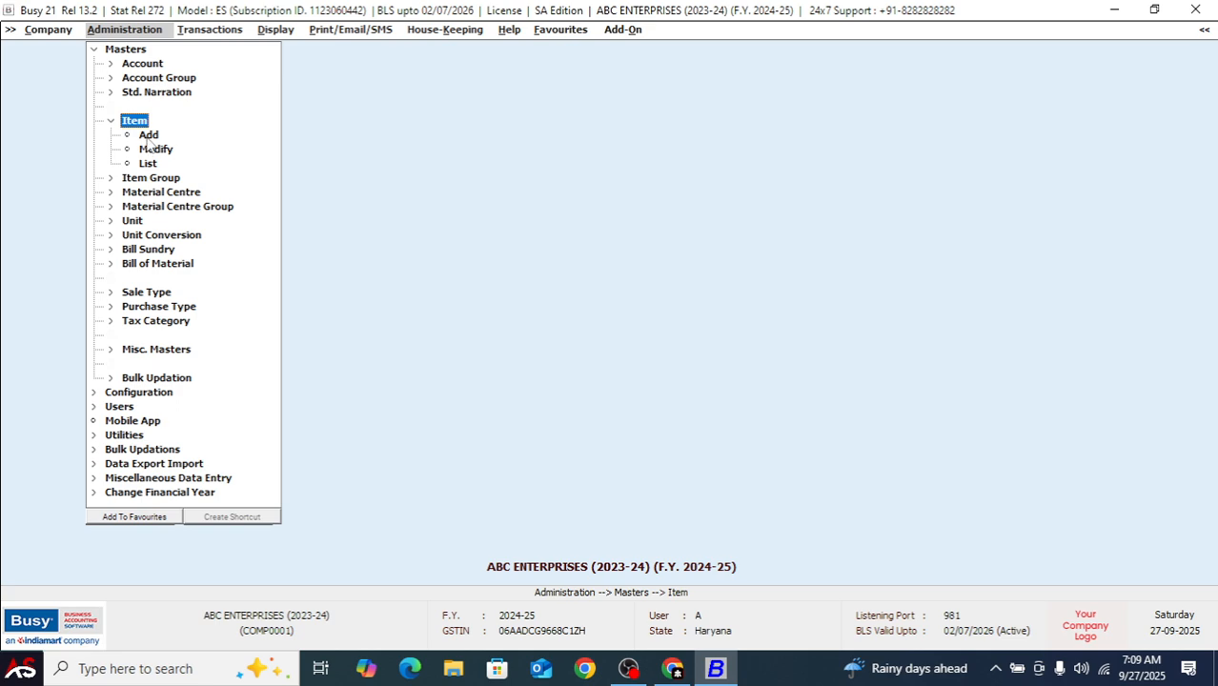
click(148, 136)
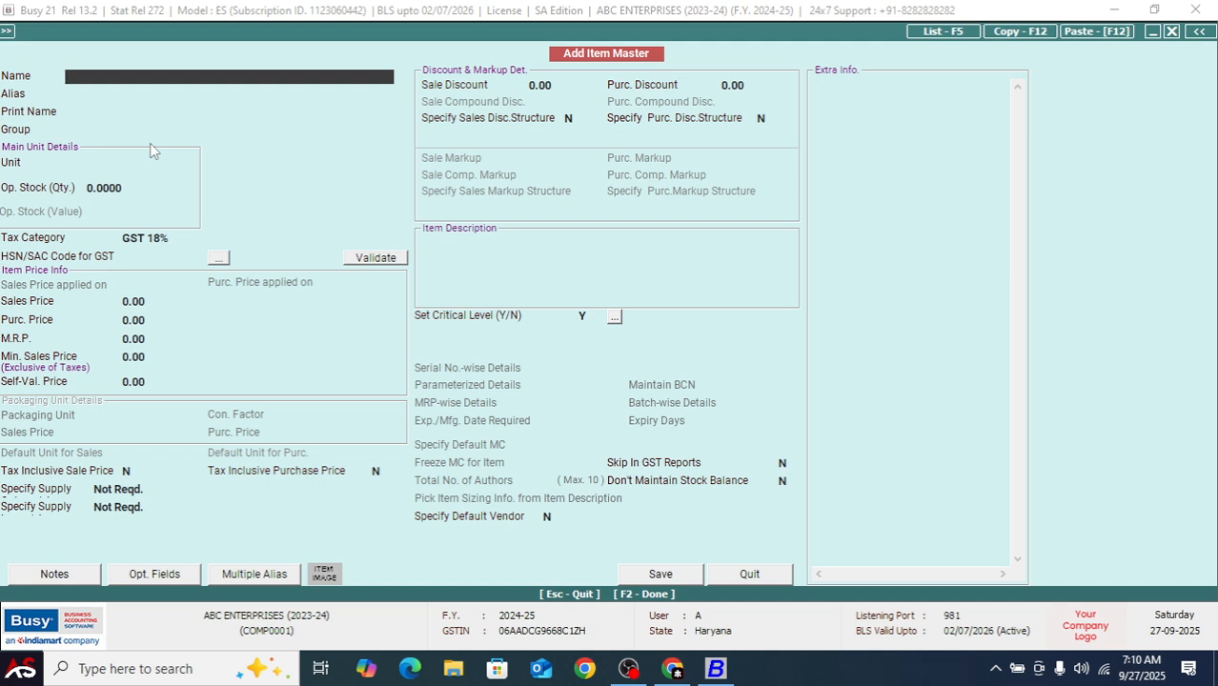
text(ADHESIVE)
key(Return)
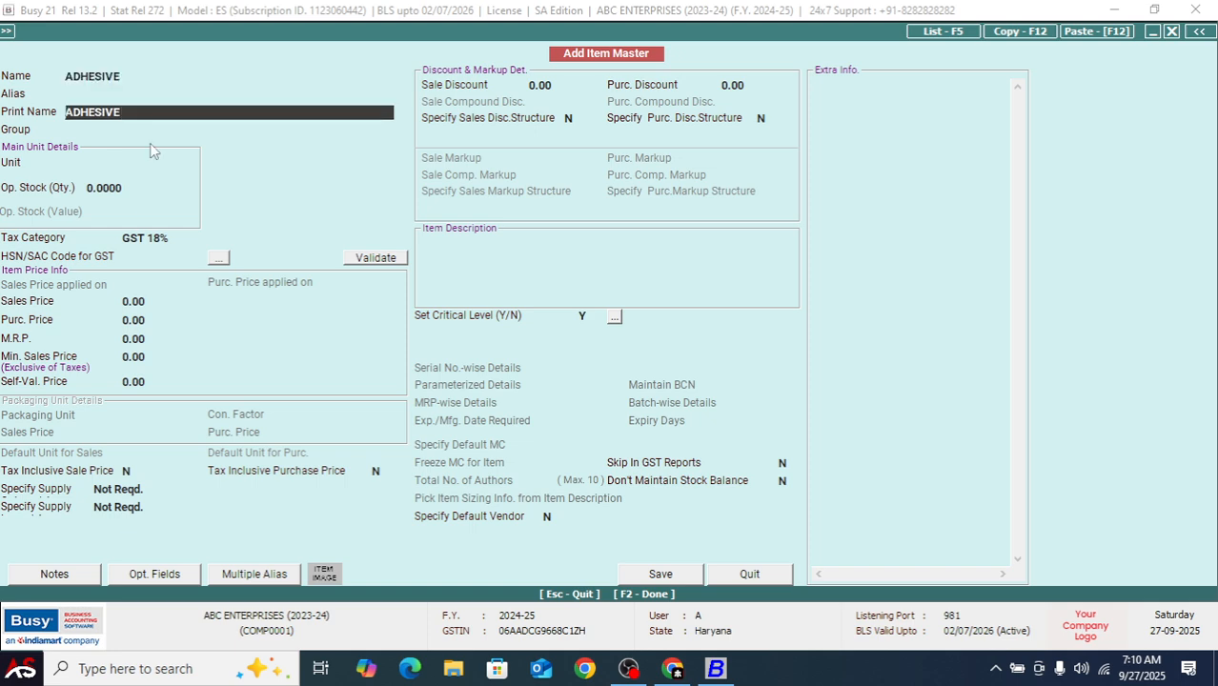
key(Return)
text(G)
key(Return)
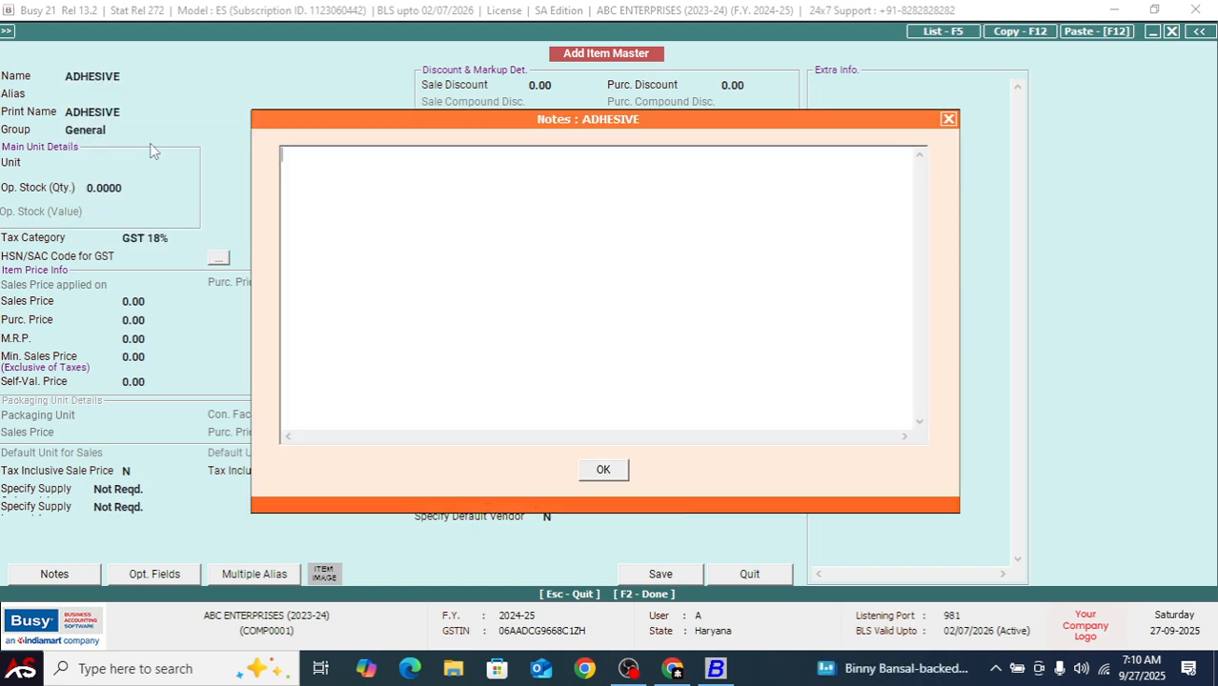
key(Escape)
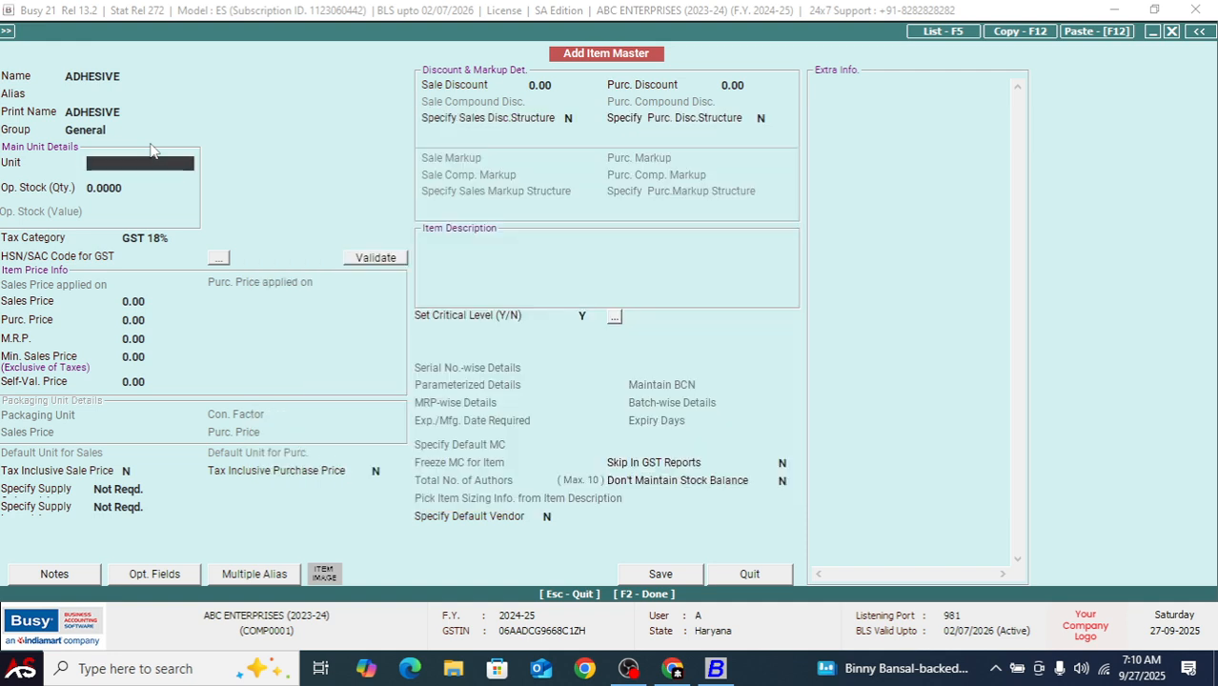
Set the item's main unit to Kgs., skip the opening stock, and keep the GST 18% tax category
text(KGS)
key(Return)
key(Return)
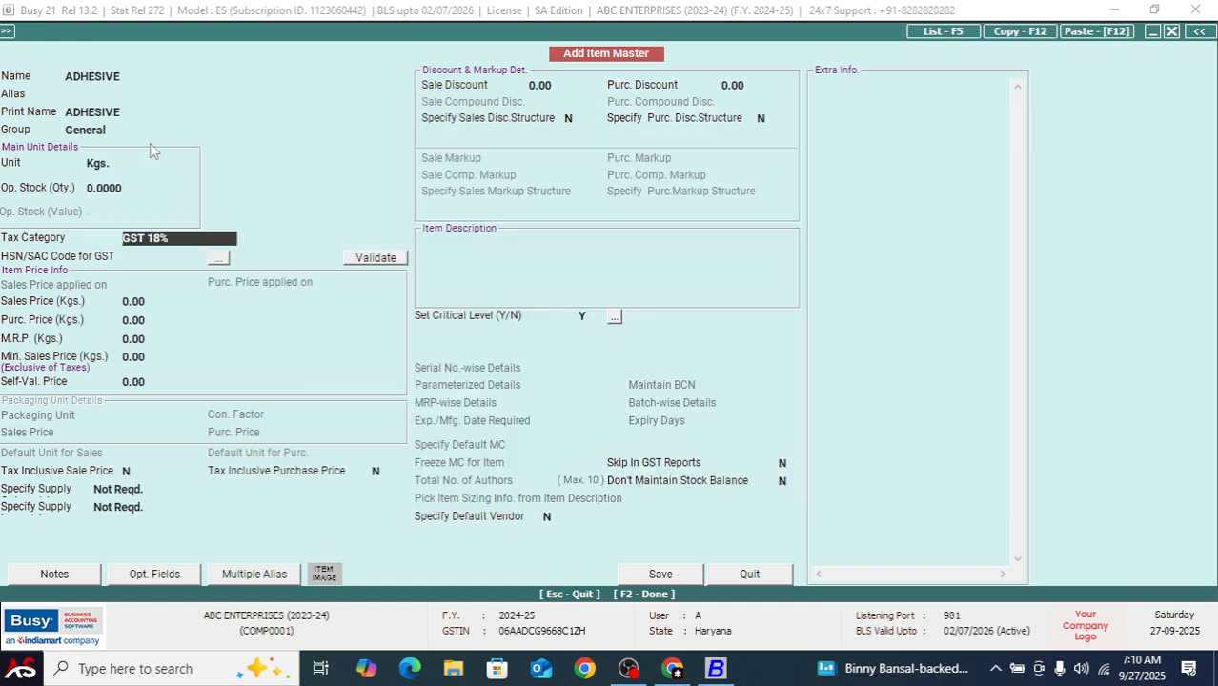
key(Return)
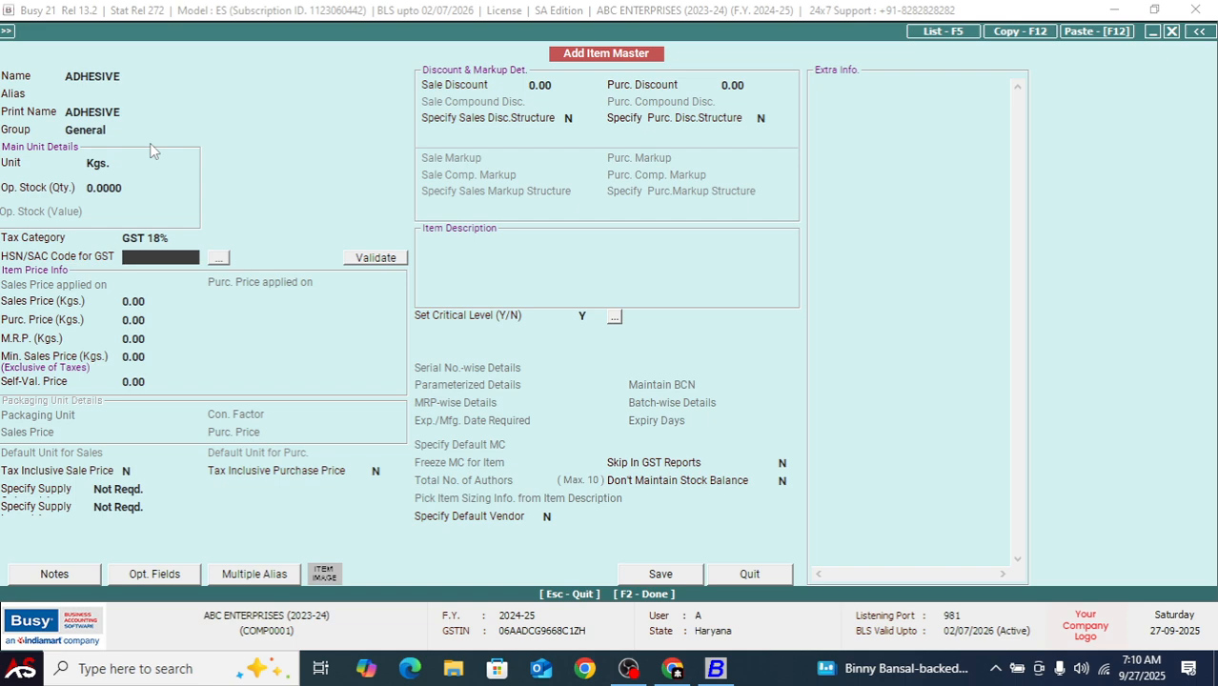
Enter 3506 as the item's HSN/SAC code for GST and check its online validation details
text(3506)
click(385, 261)
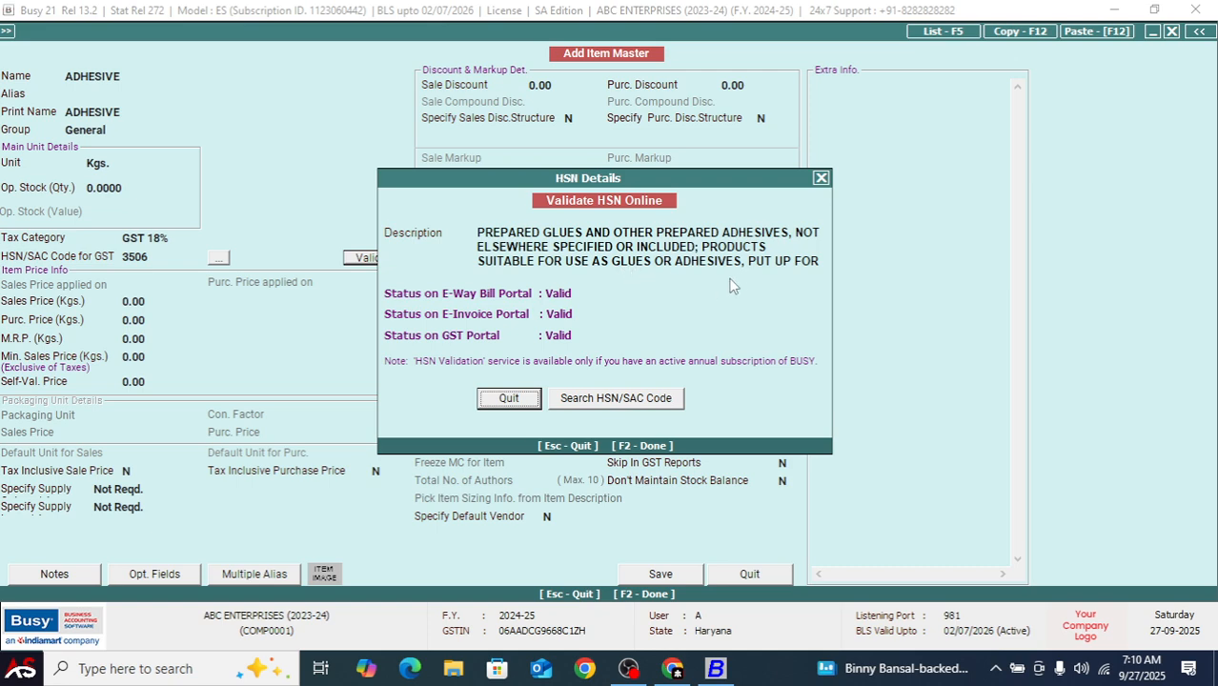
click(519, 400)
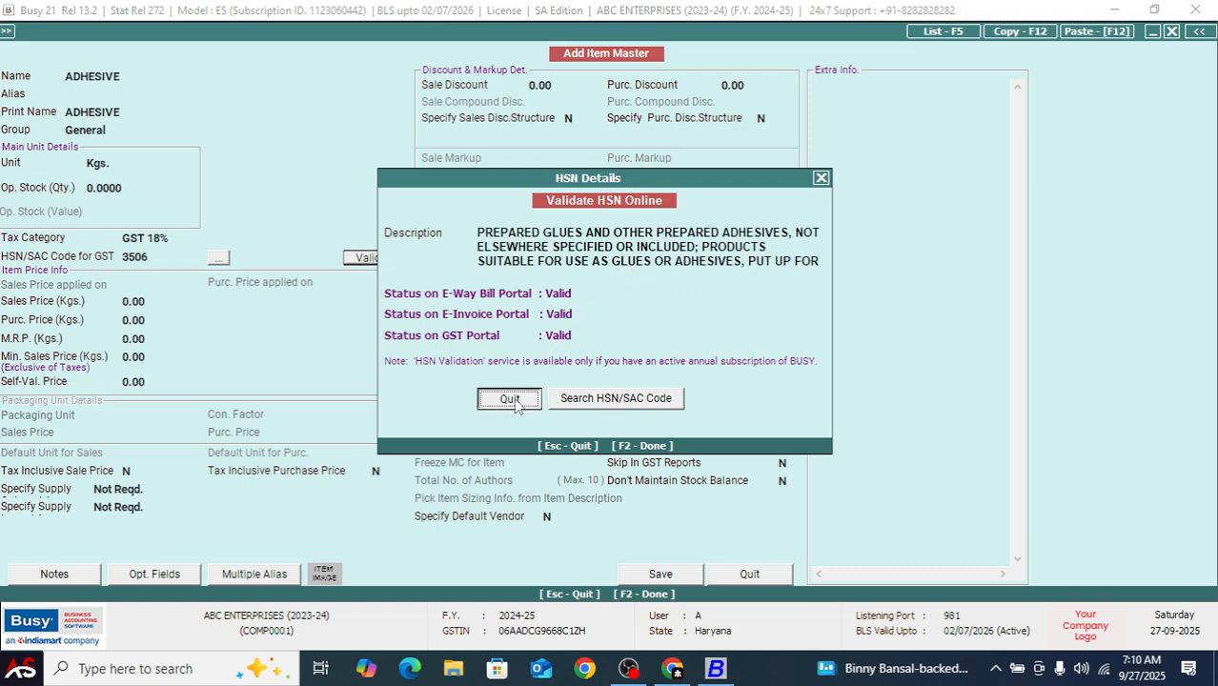
click(172, 259)
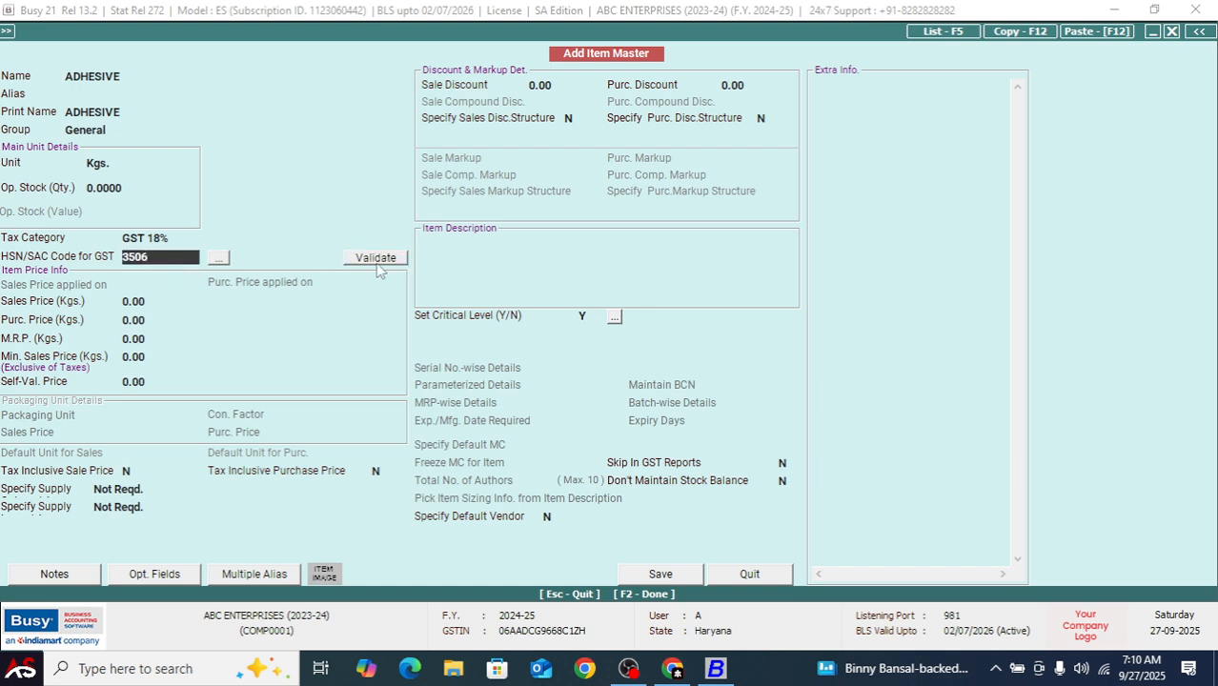
click(379, 263)
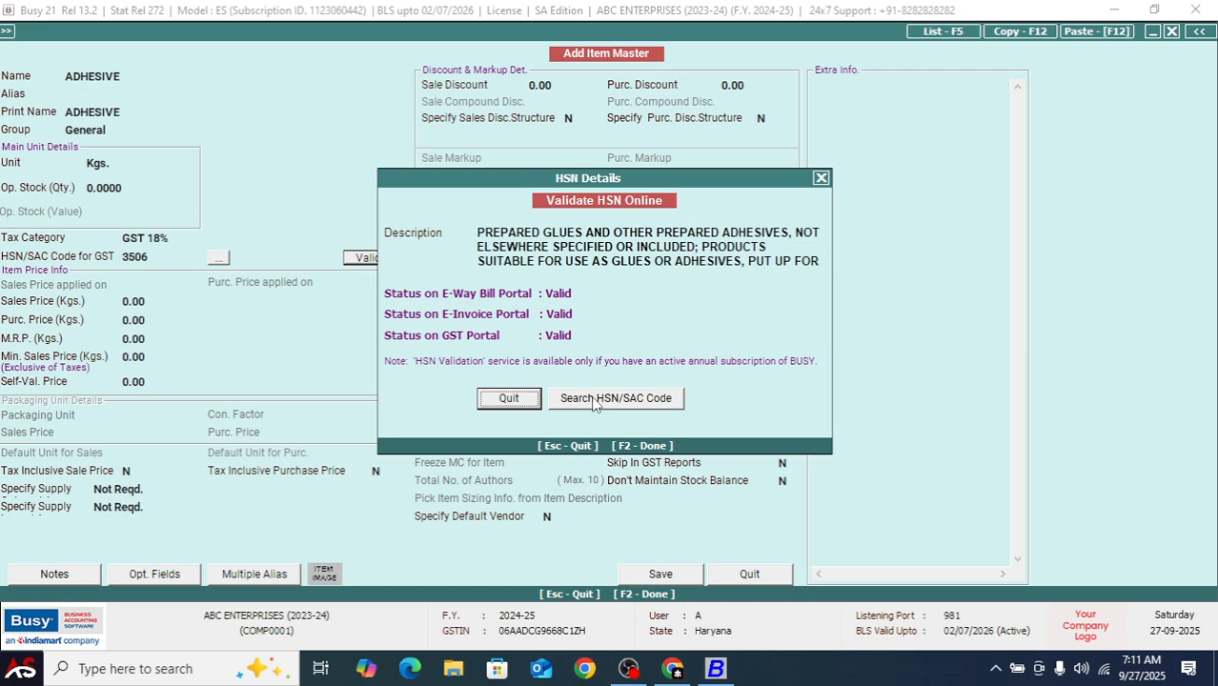
click(819, 179)
Quit the new item master without saving the item
key(Escape)
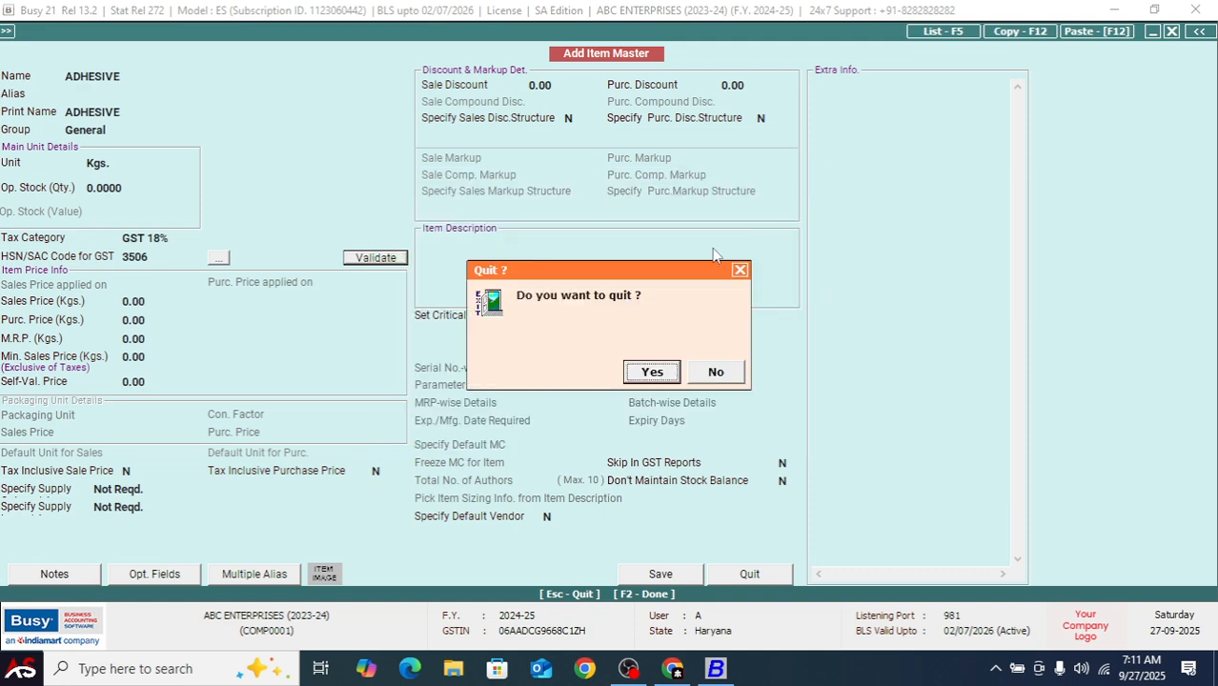
key(Return)
key(Escape)
Open the Validate HSN Online utility from the GST miscellaneous utilities for a single HSN
key(Right)
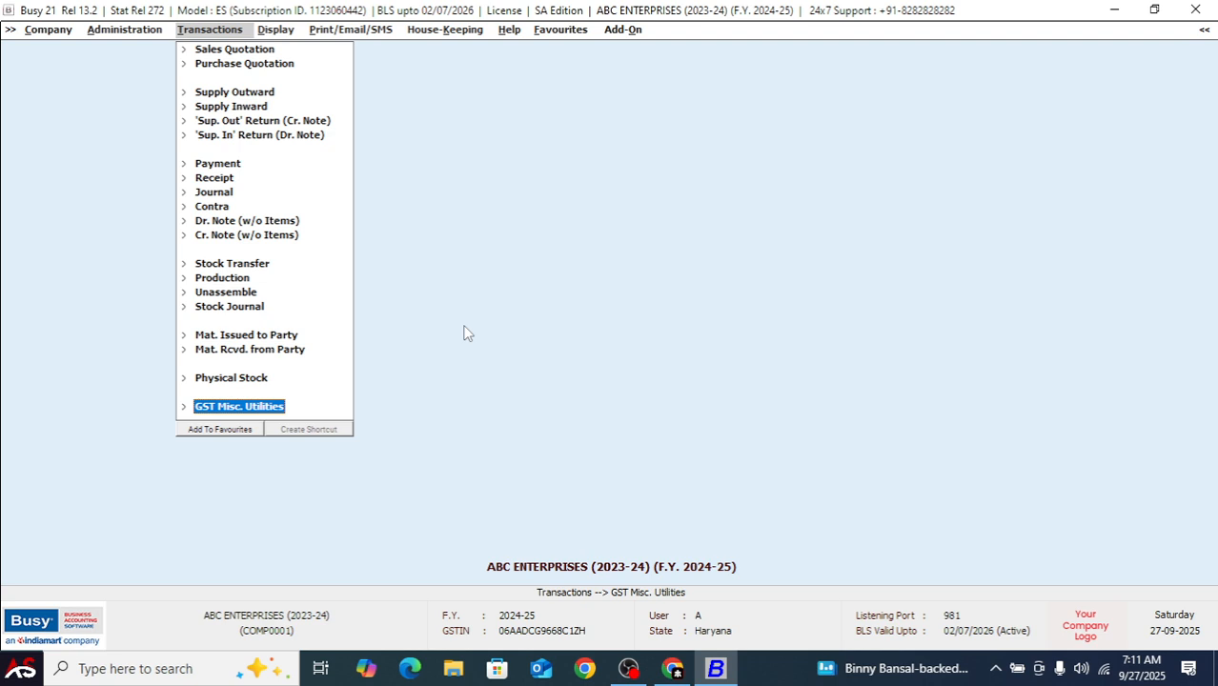
key(Right)
key(Down)
key(Down)
key(Down)
key(Down)
key(Down)
key(Down)
key(Down)
key(Down)
key(Down)
key(Down)
key(Down)
key(Down)
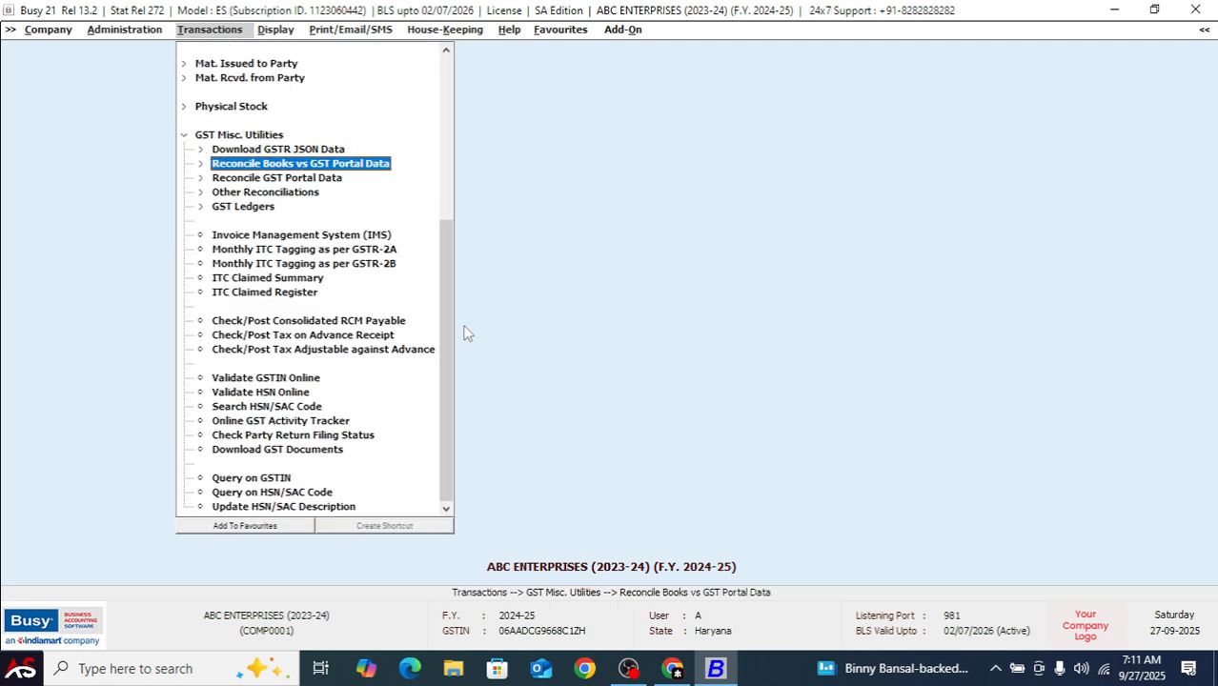
key(Down)
key(Down)
key(Down)
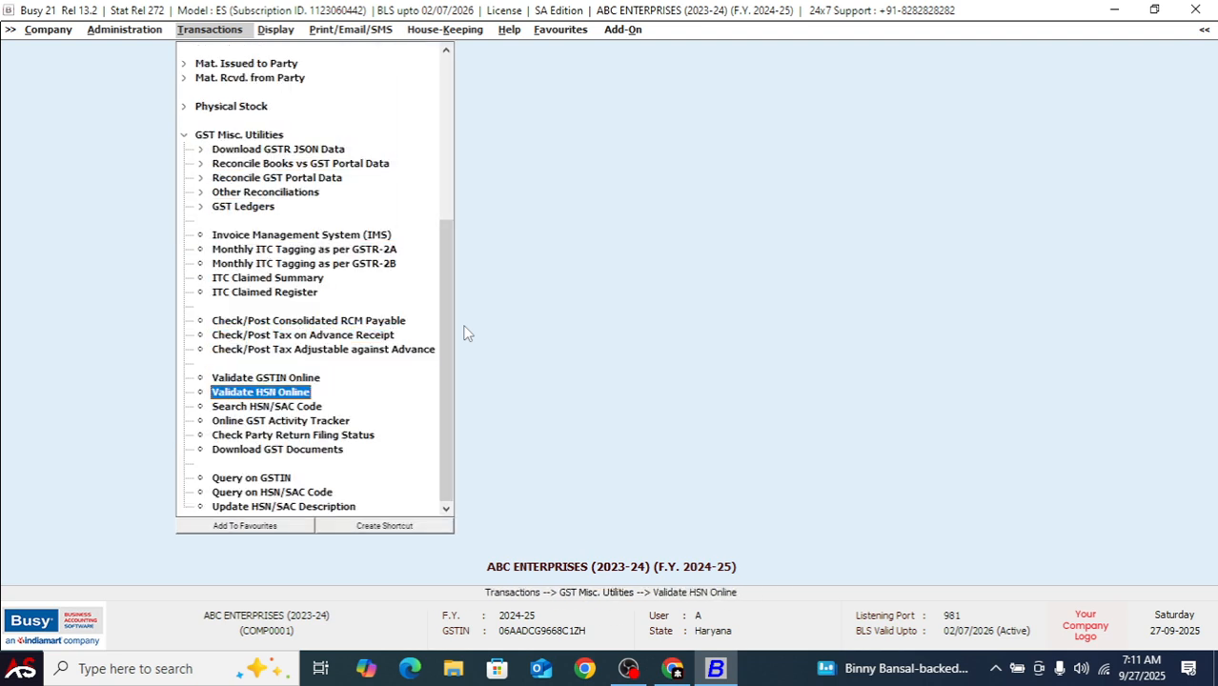
key(Return)
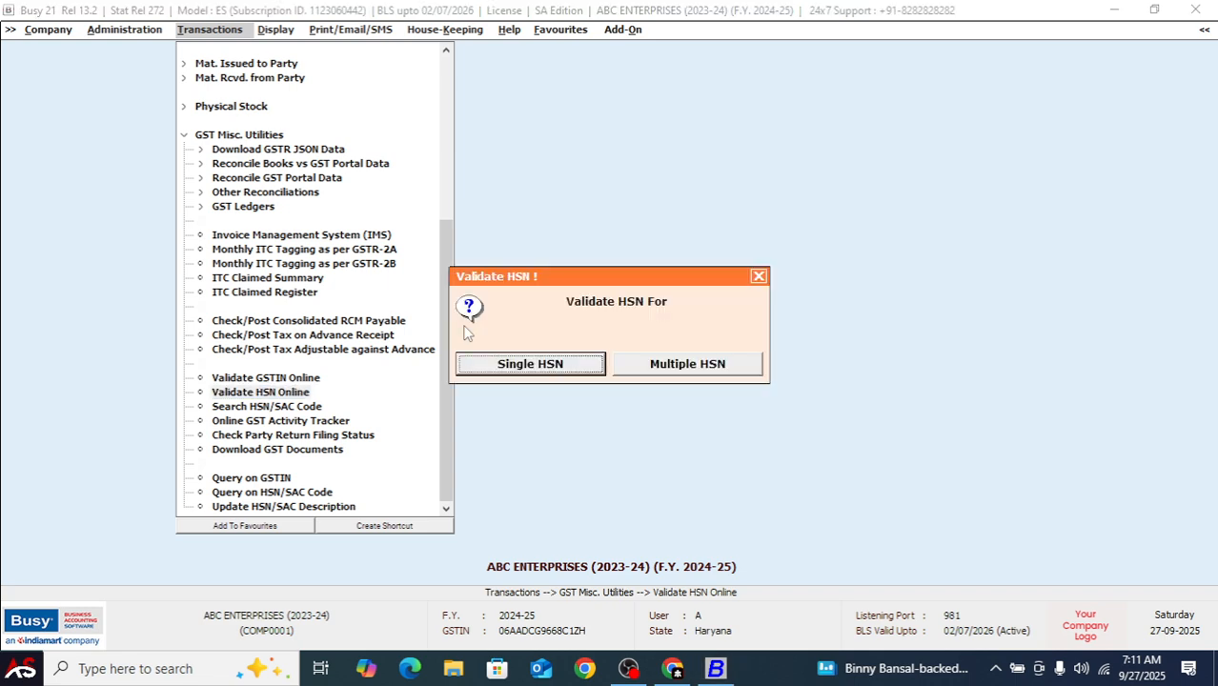
key(Right)
key(Left)
click(547, 367)
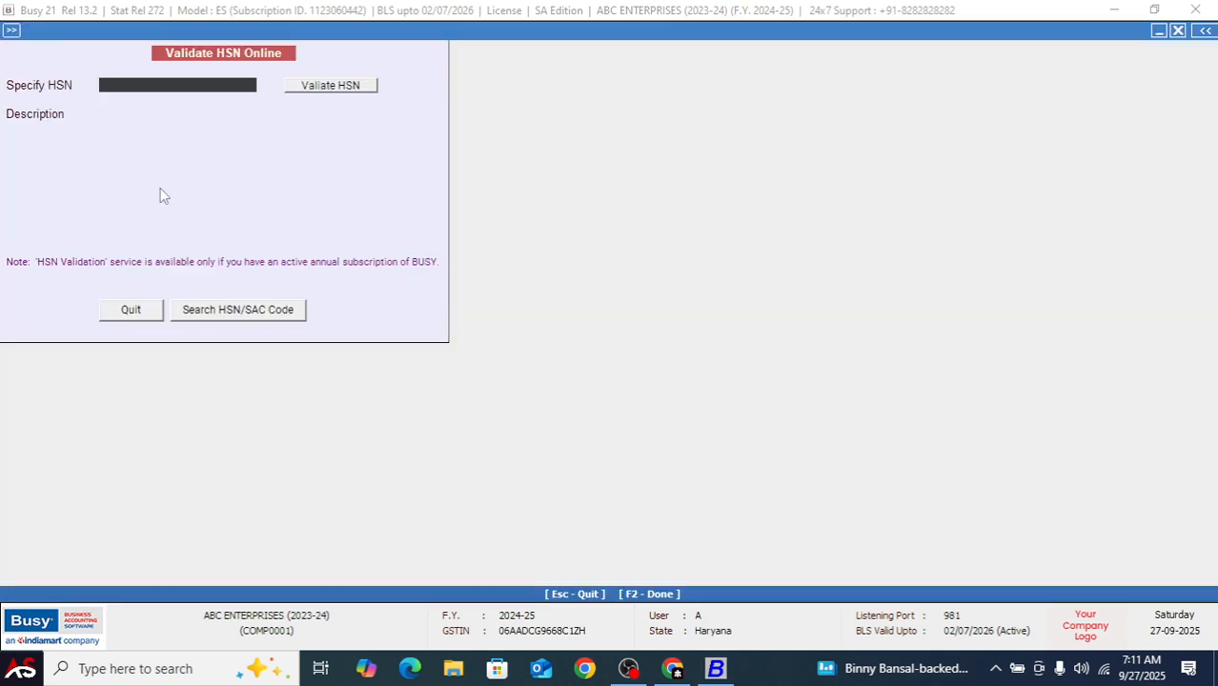
Validate the single HSN code 3506 online and close the validation form
text(3506)
click(314, 89)
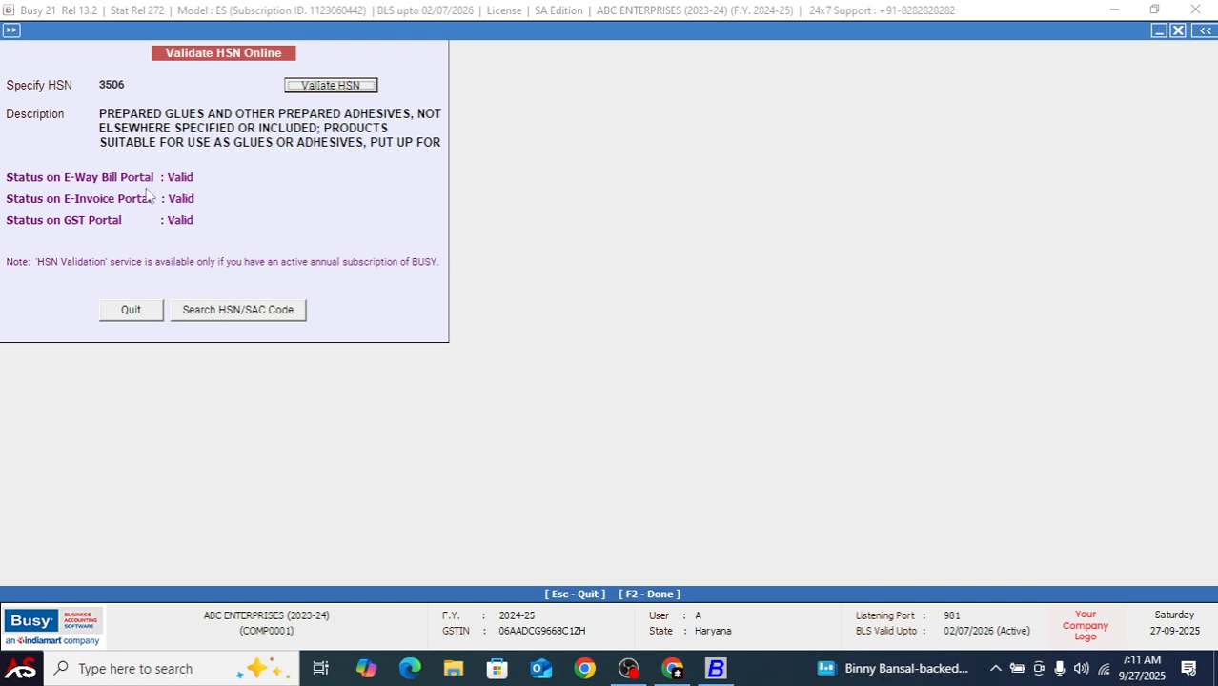
key(Escape)
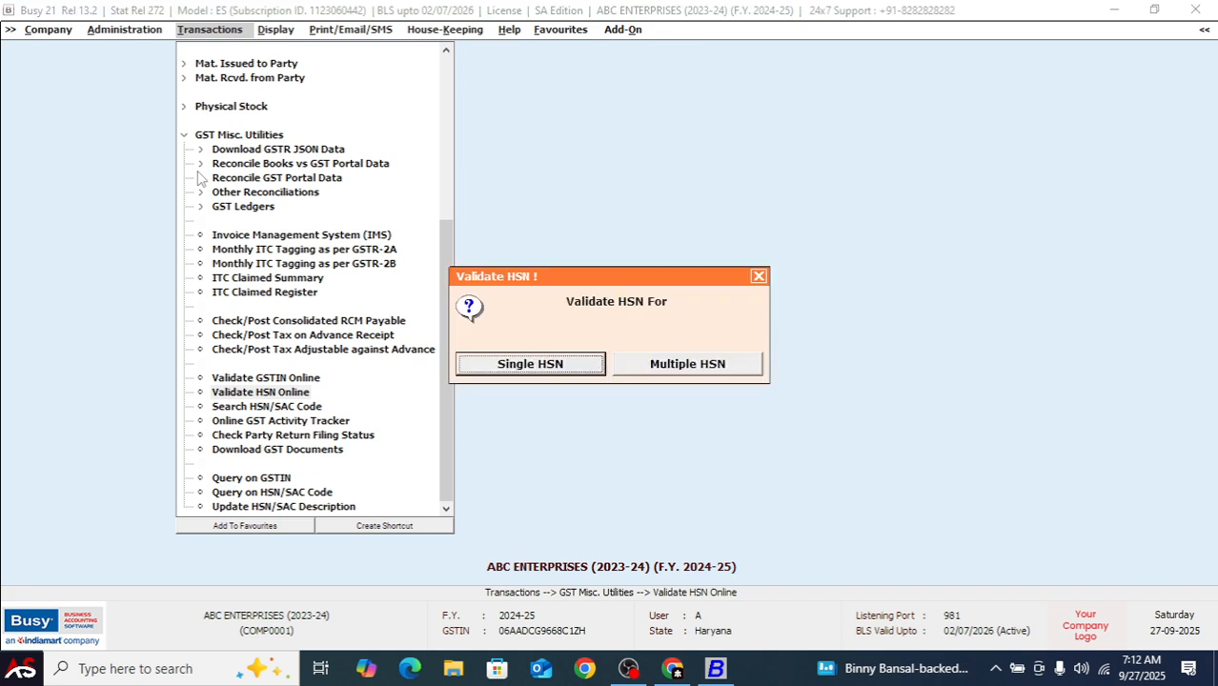
Load the HSN data of all items for multiple HSN validation and select every listed item
click(675, 368)
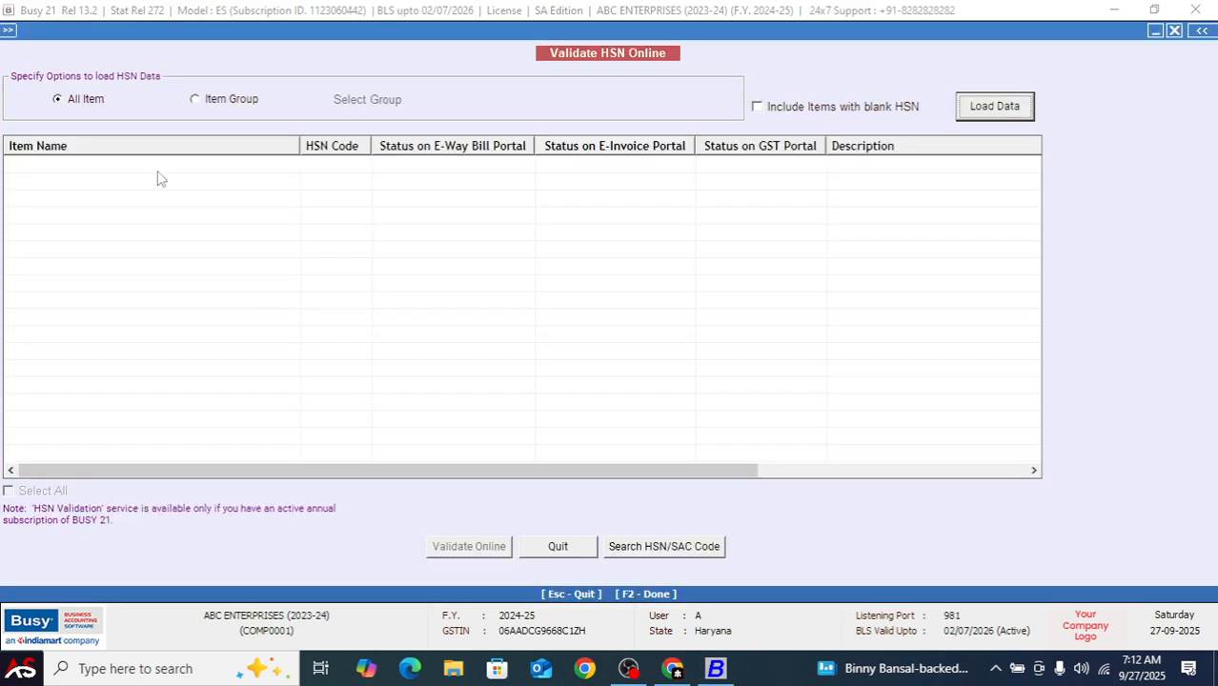
click(986, 112)
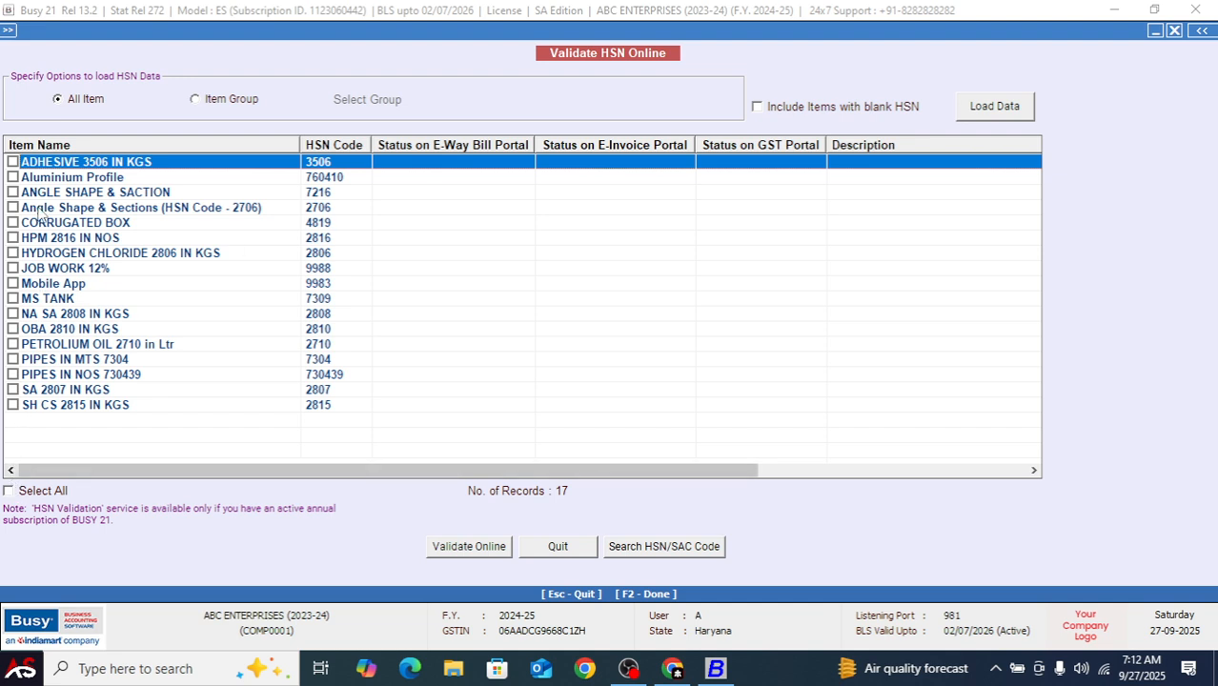
click(14, 162)
click(13, 223)
click(8, 492)
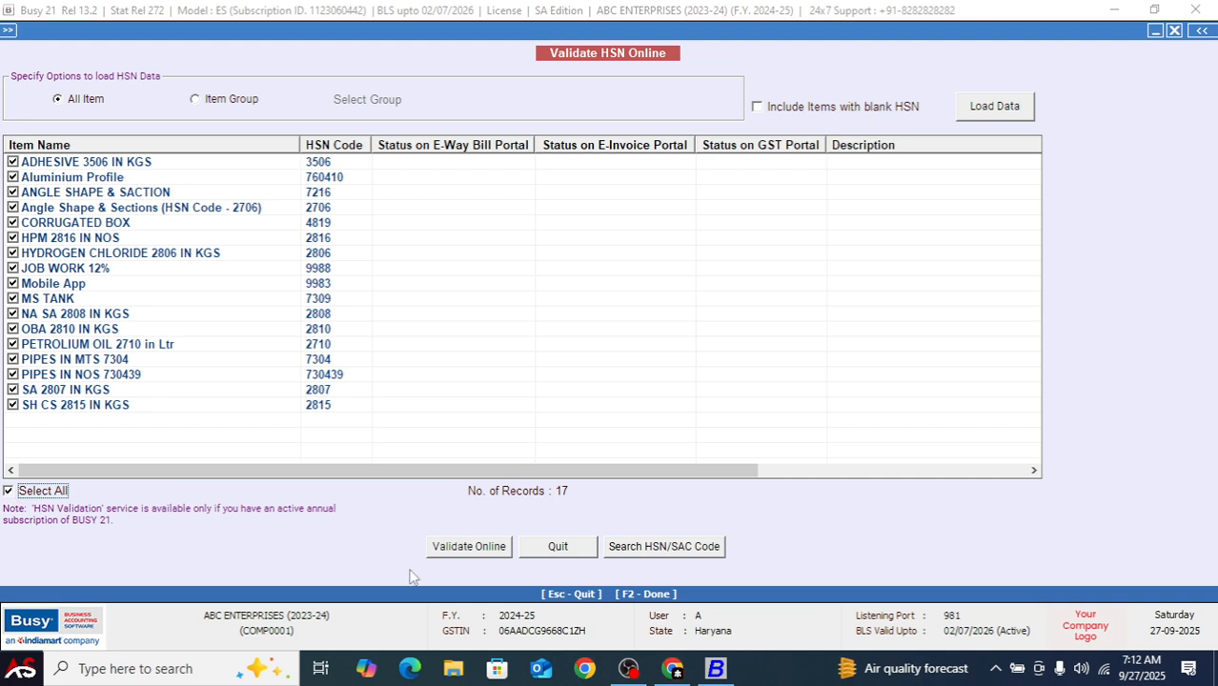
Validate the HSN codes of all selected items online and quit the validation utility
click(470, 547)
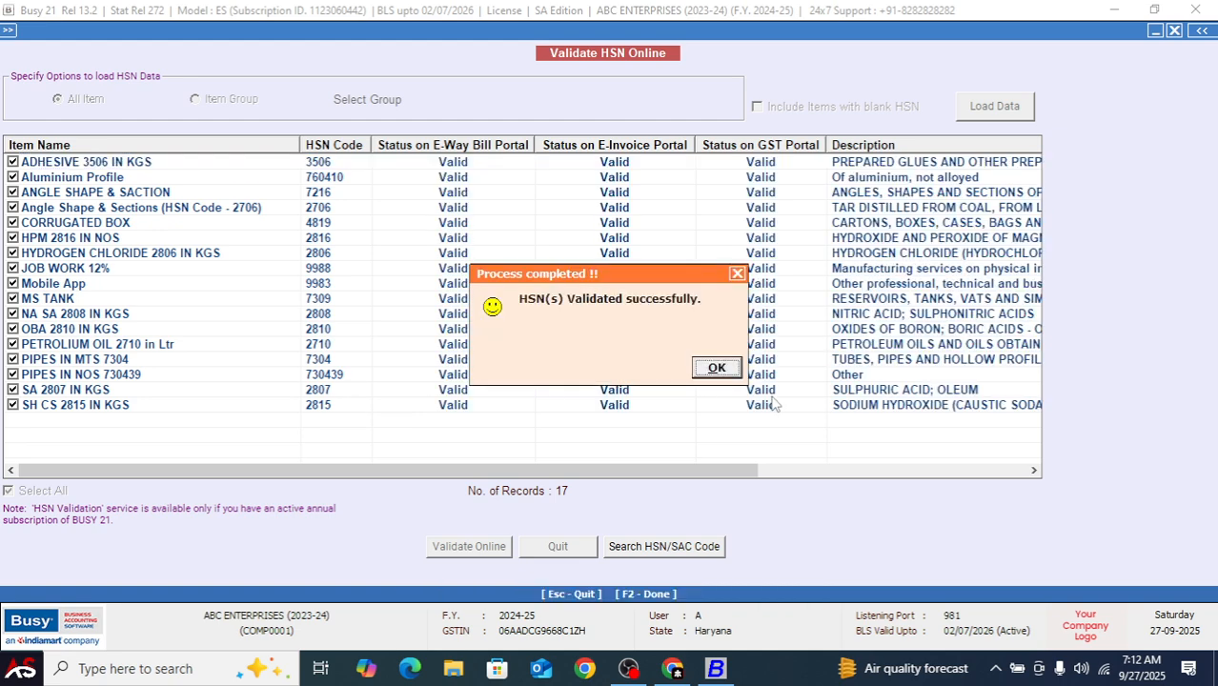
click(730, 372)
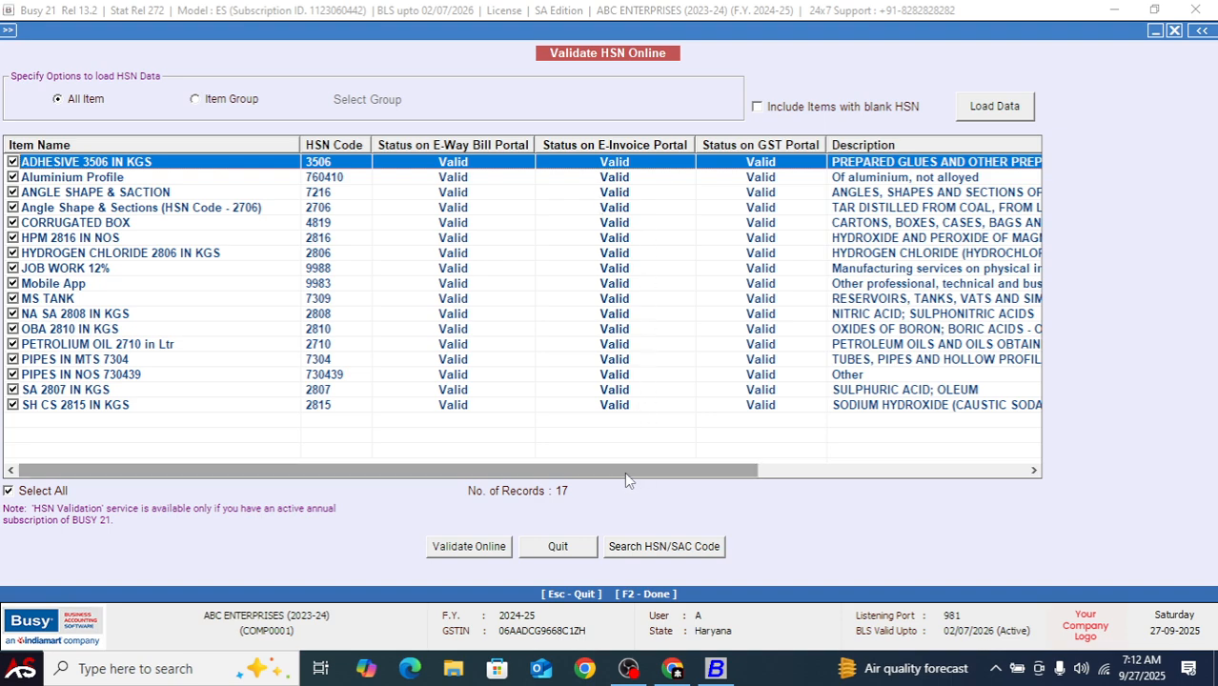
drag(624, 472, 585, 465)
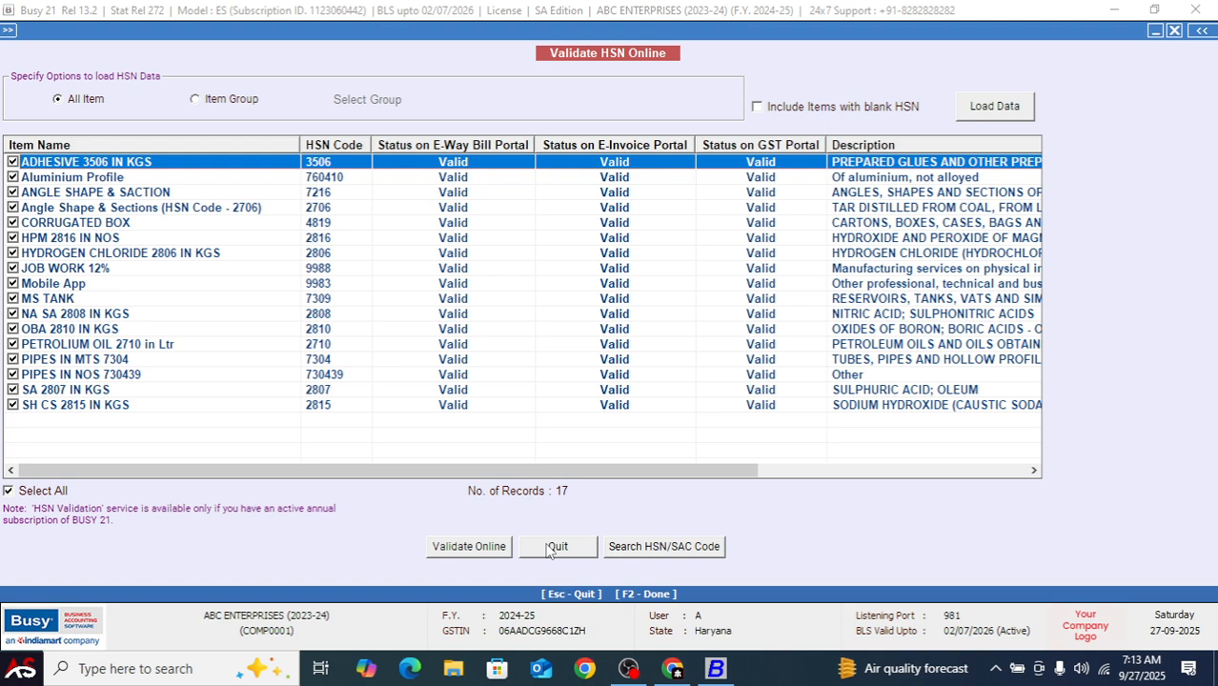
click(583, 545)
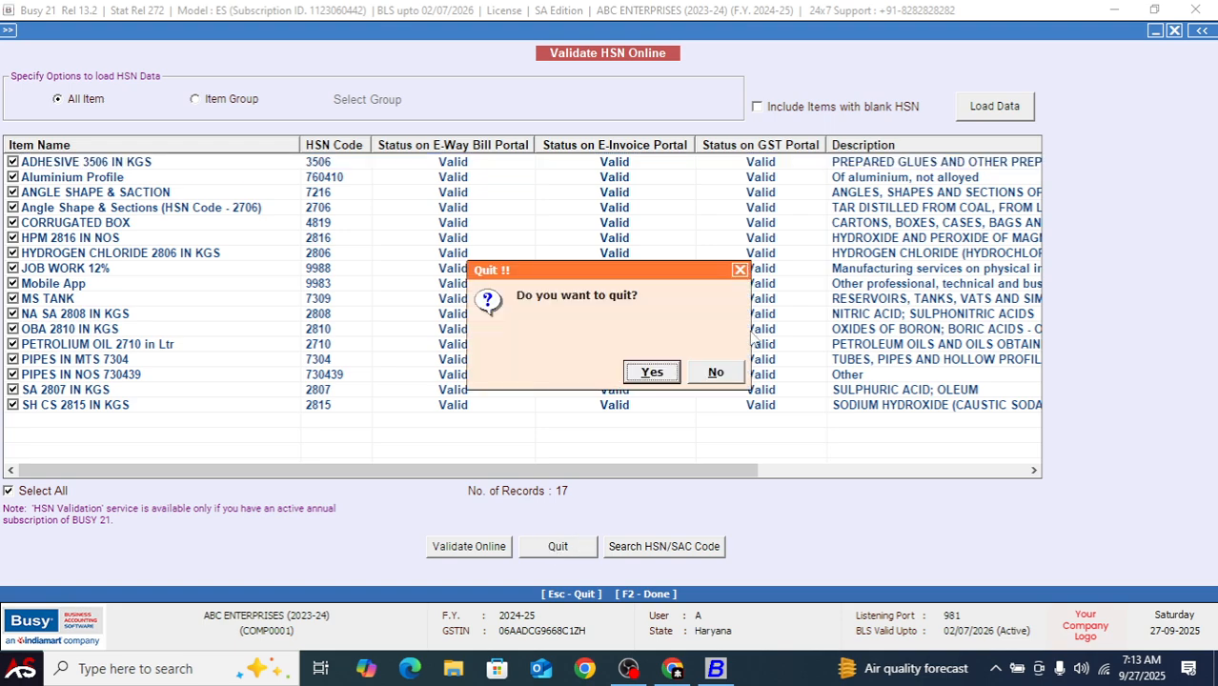
click(652, 372)
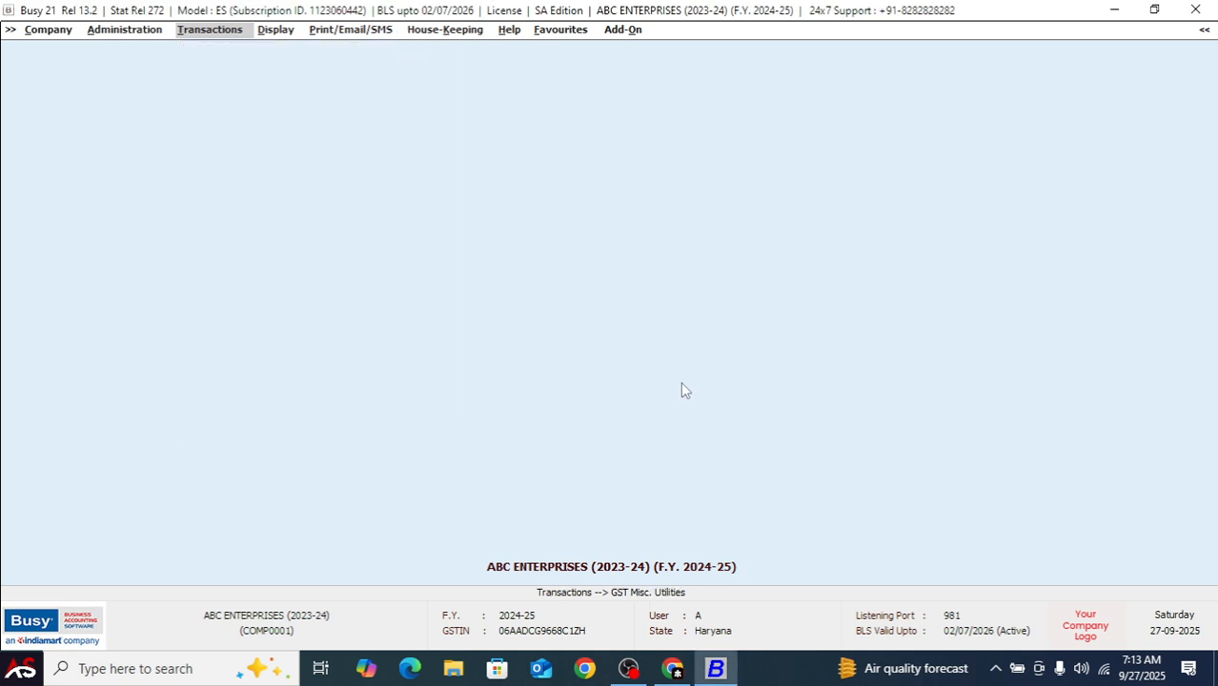
mouse_move(724, 675)
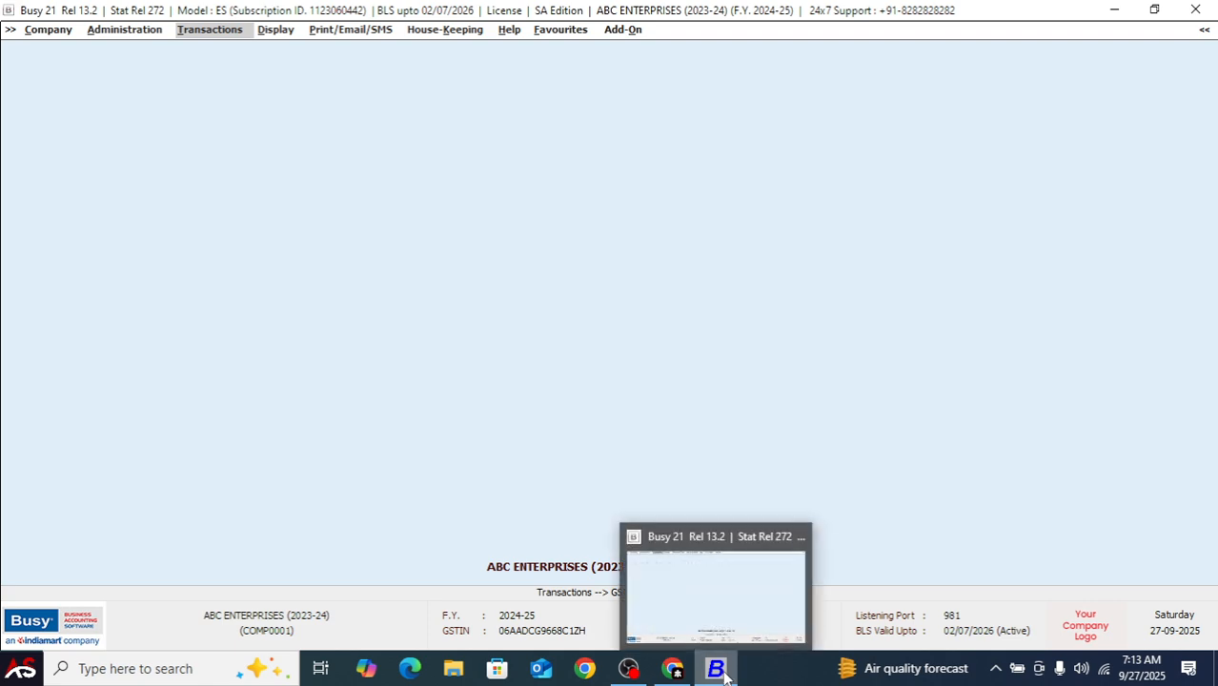
mouse_move(628, 674)
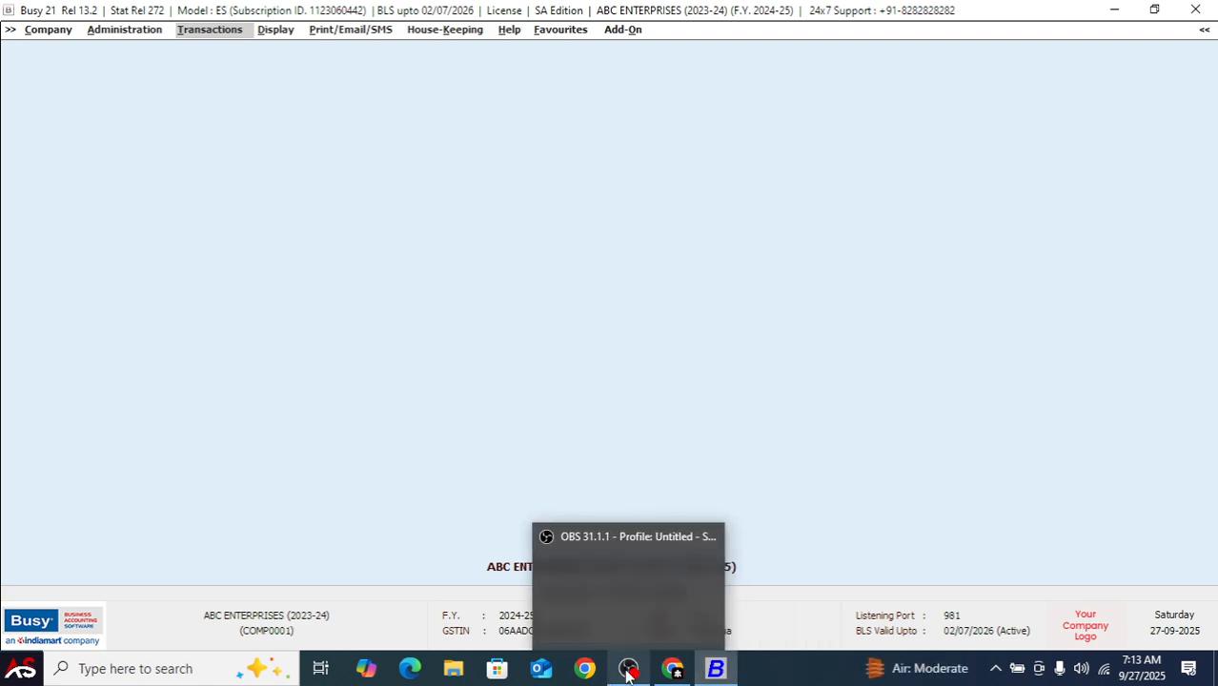